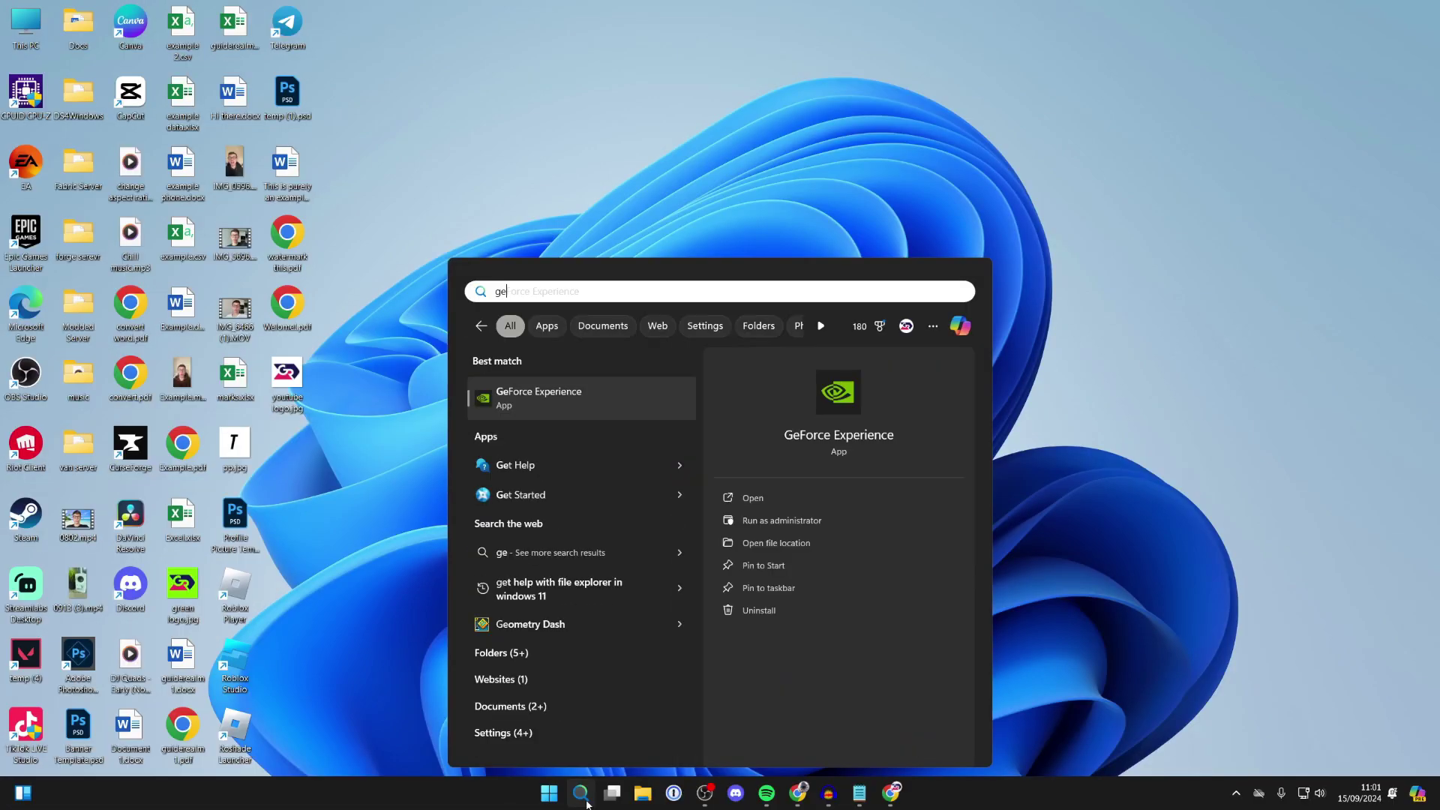
Step: Launch GeForce Experience, retry the failing recommended driver download on Drivers, then close it
left_click(475, 416)
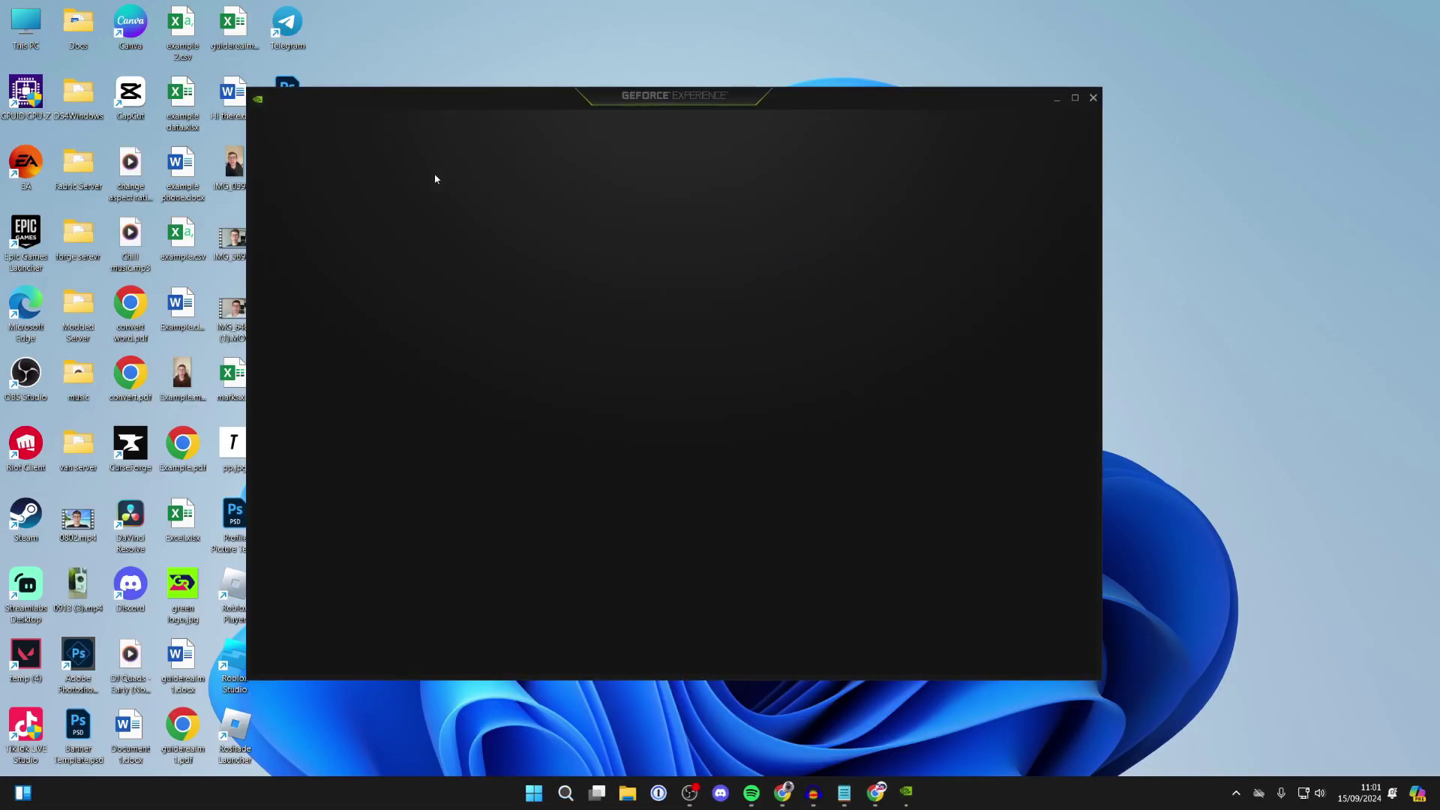
left_click(380, 126)
left_click(674, 466)
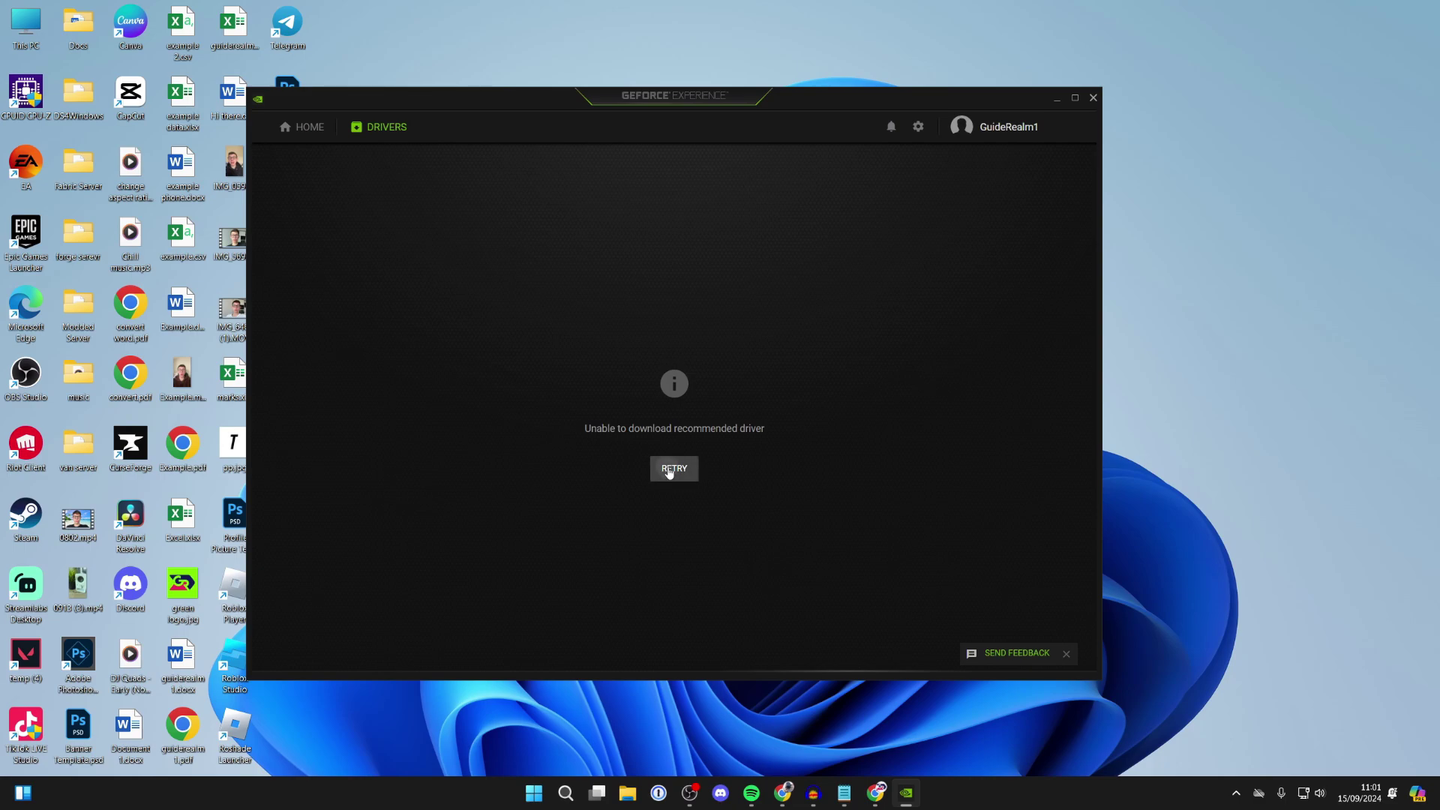
left_click(1097, 98)
left_click(566, 793)
type("r")
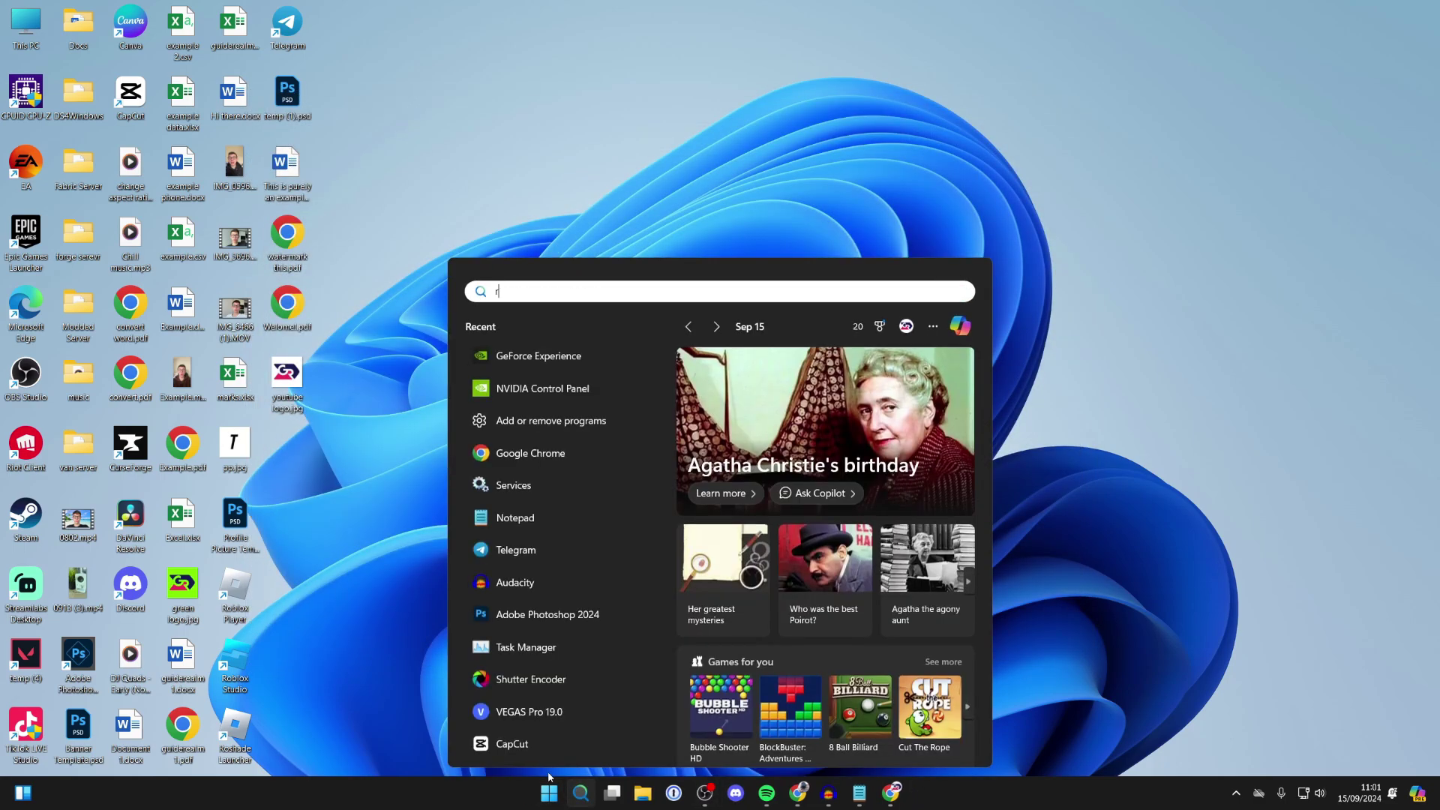
type("emove")
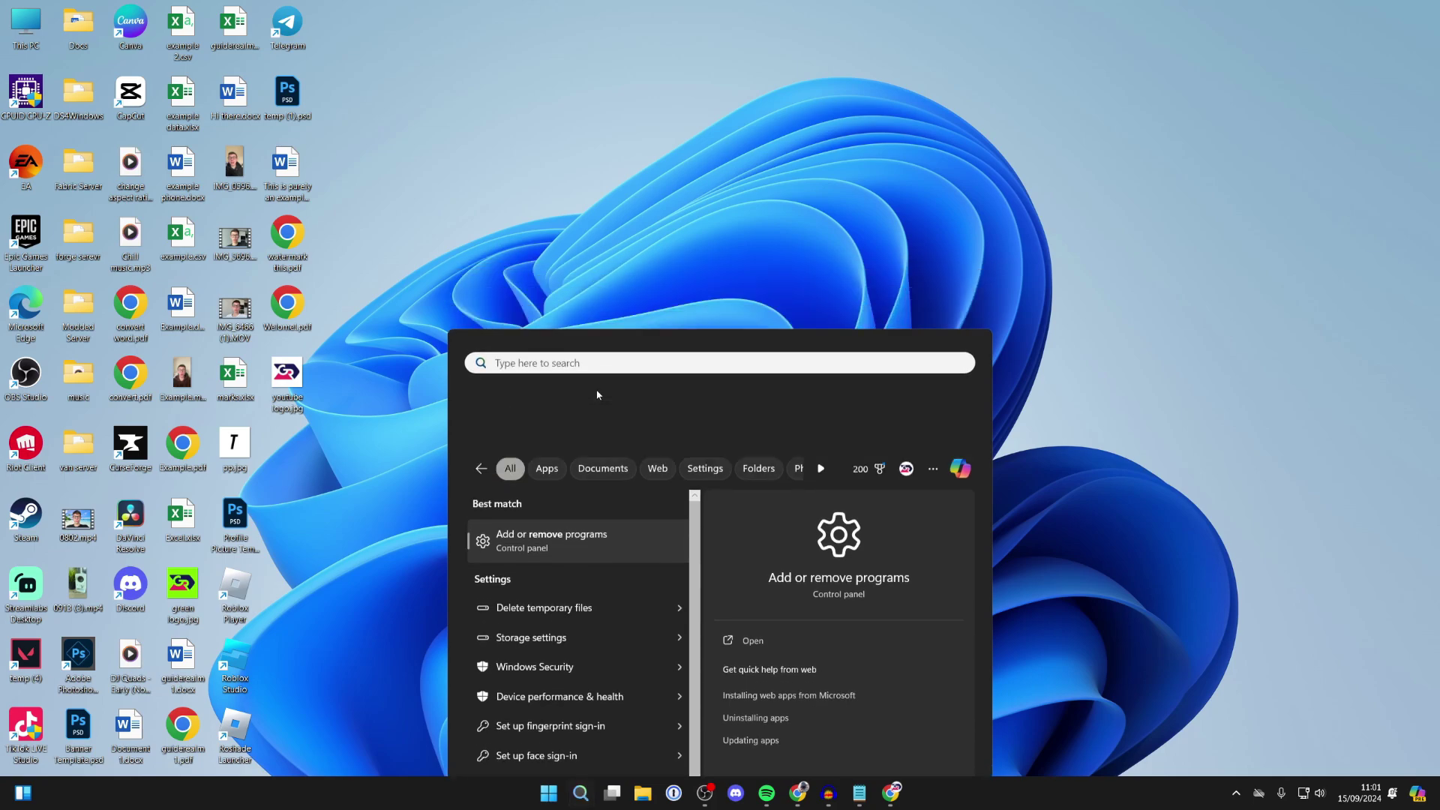
Step: Uninstall NVIDIA GeForce Experience via Add or remove programs and dismiss the uninstaller
key("Return")
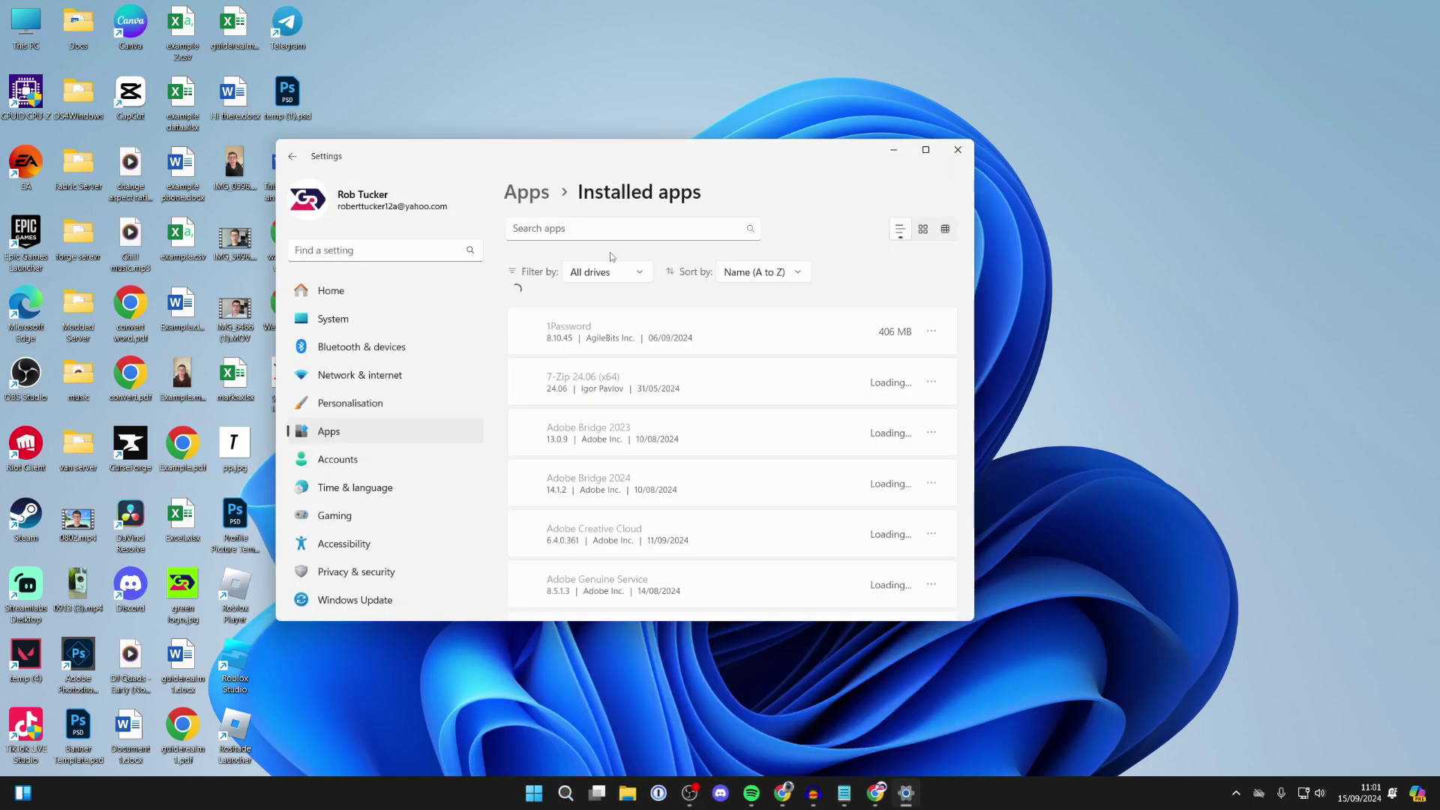
left_click(592, 228)
type("g")
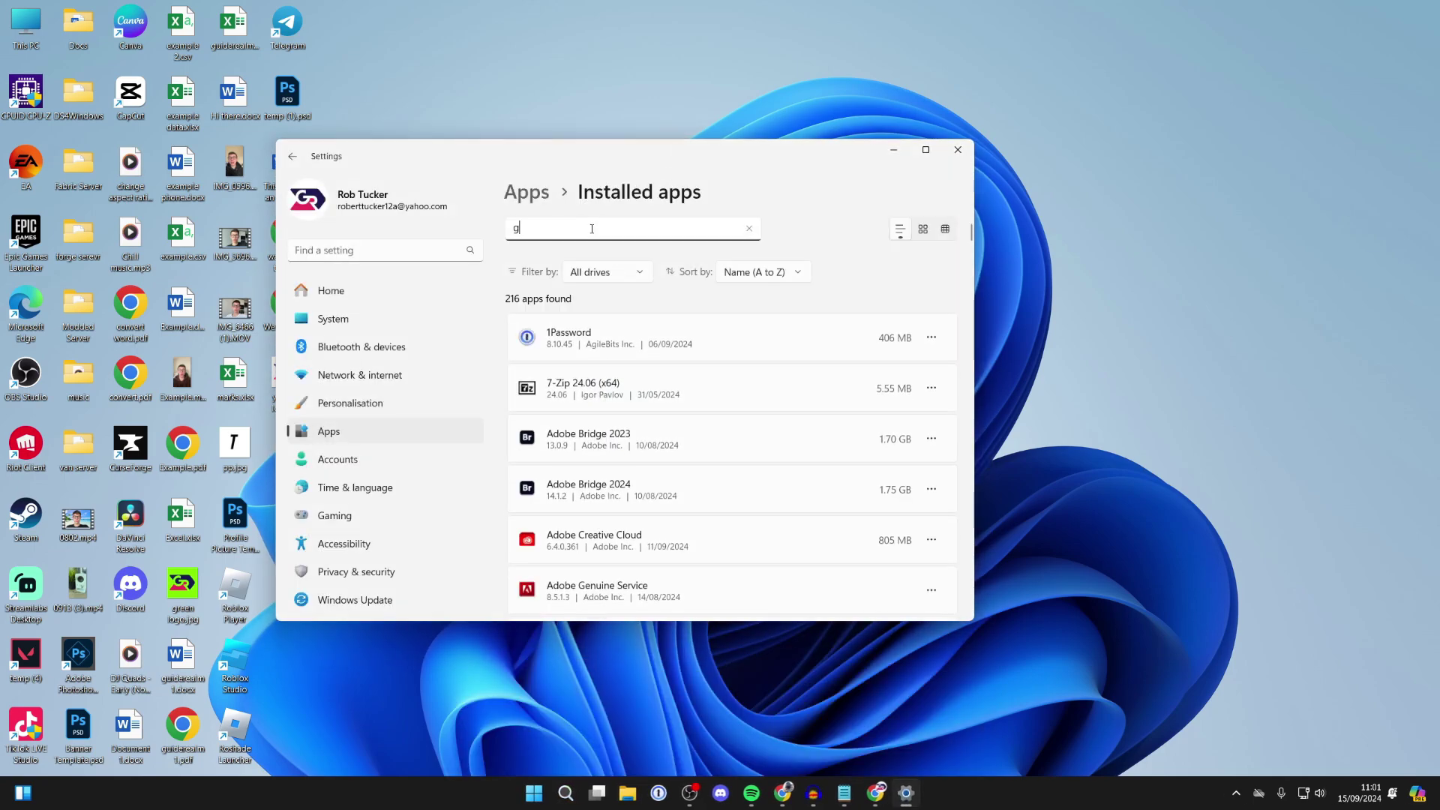
type("eforce ex")
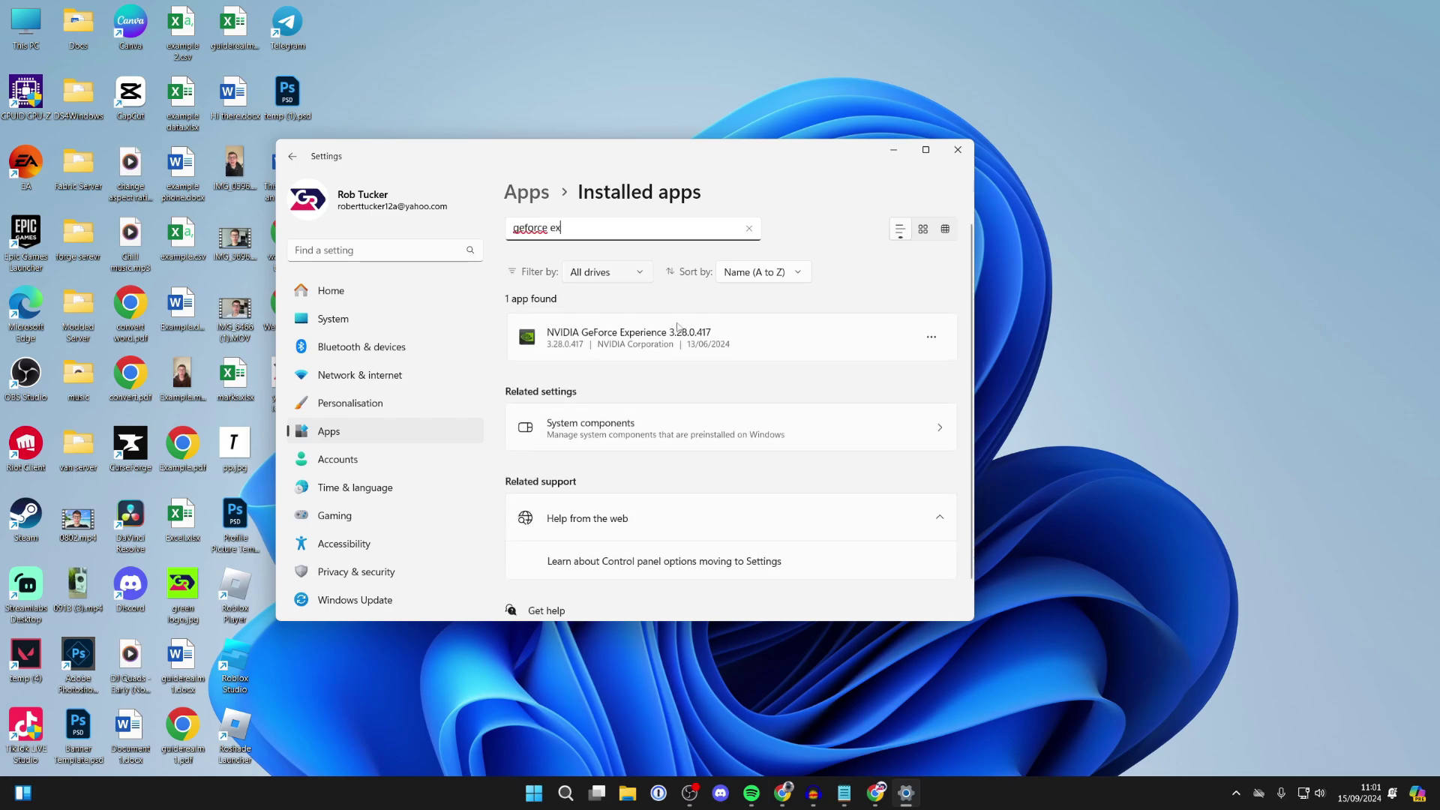
left_click(930, 336)
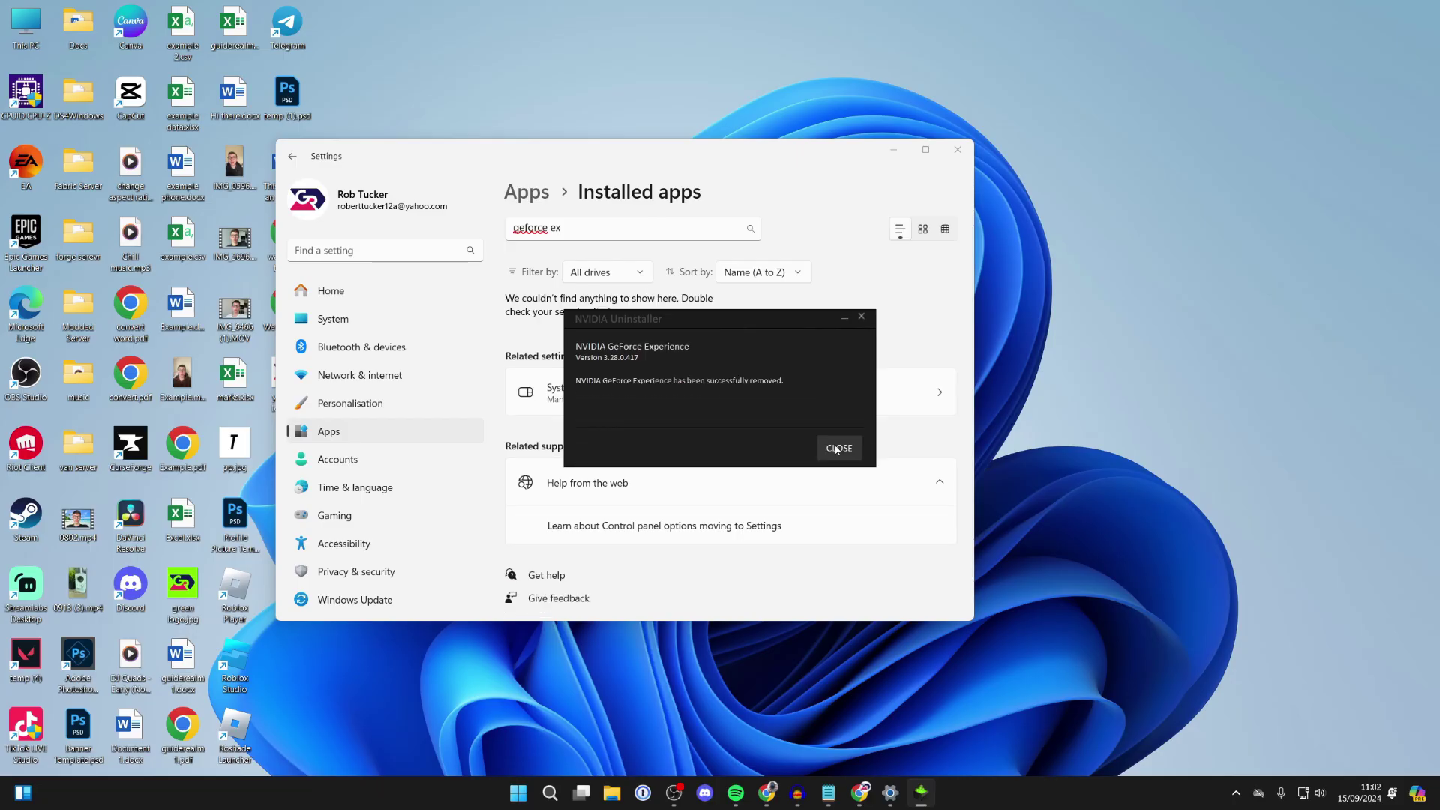
left_click(838, 448)
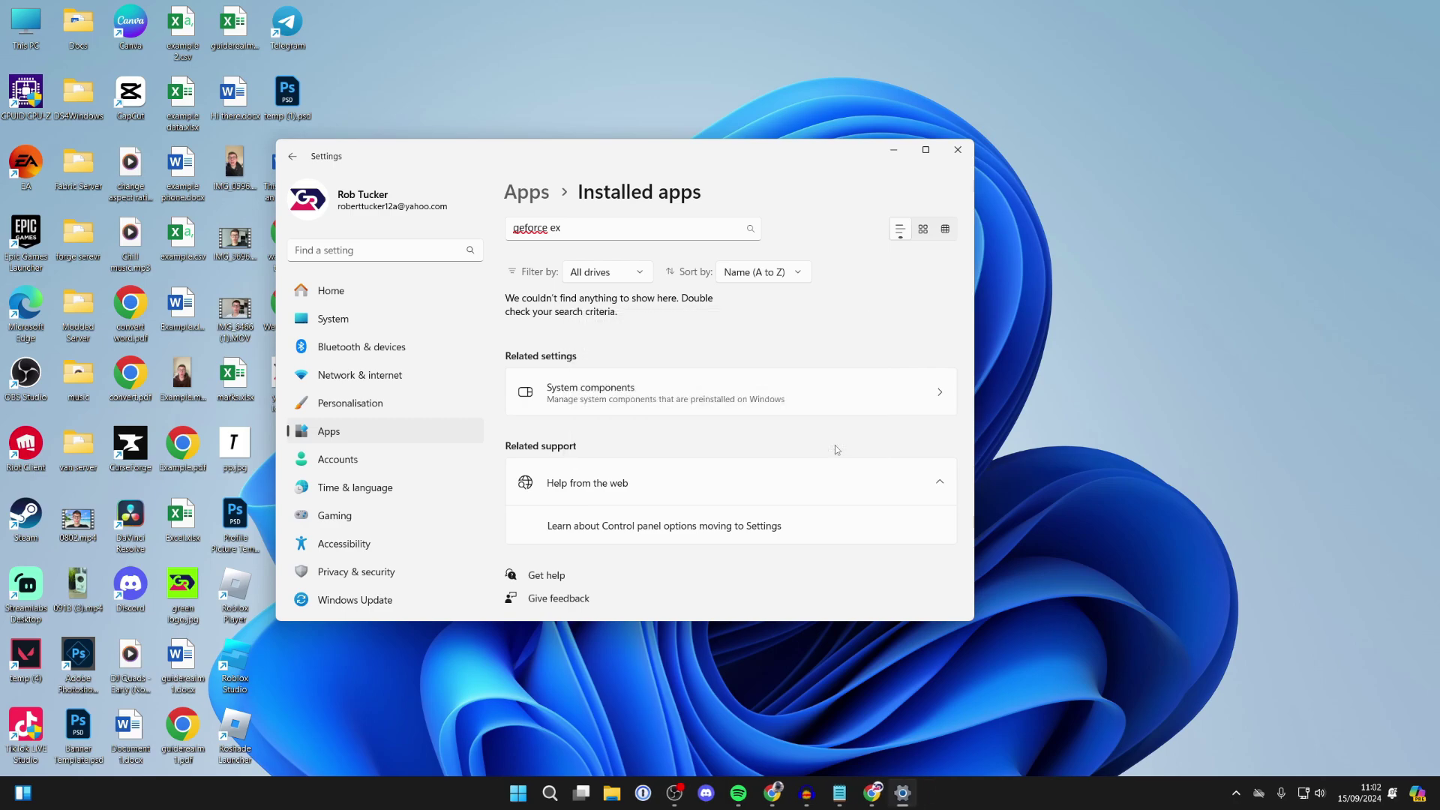
left_click(877, 792)
Step: Google 'nvidia geforce experience', accept NVIDIA's cookies, and download the GeForce Experience installer
left_click(743, 383)
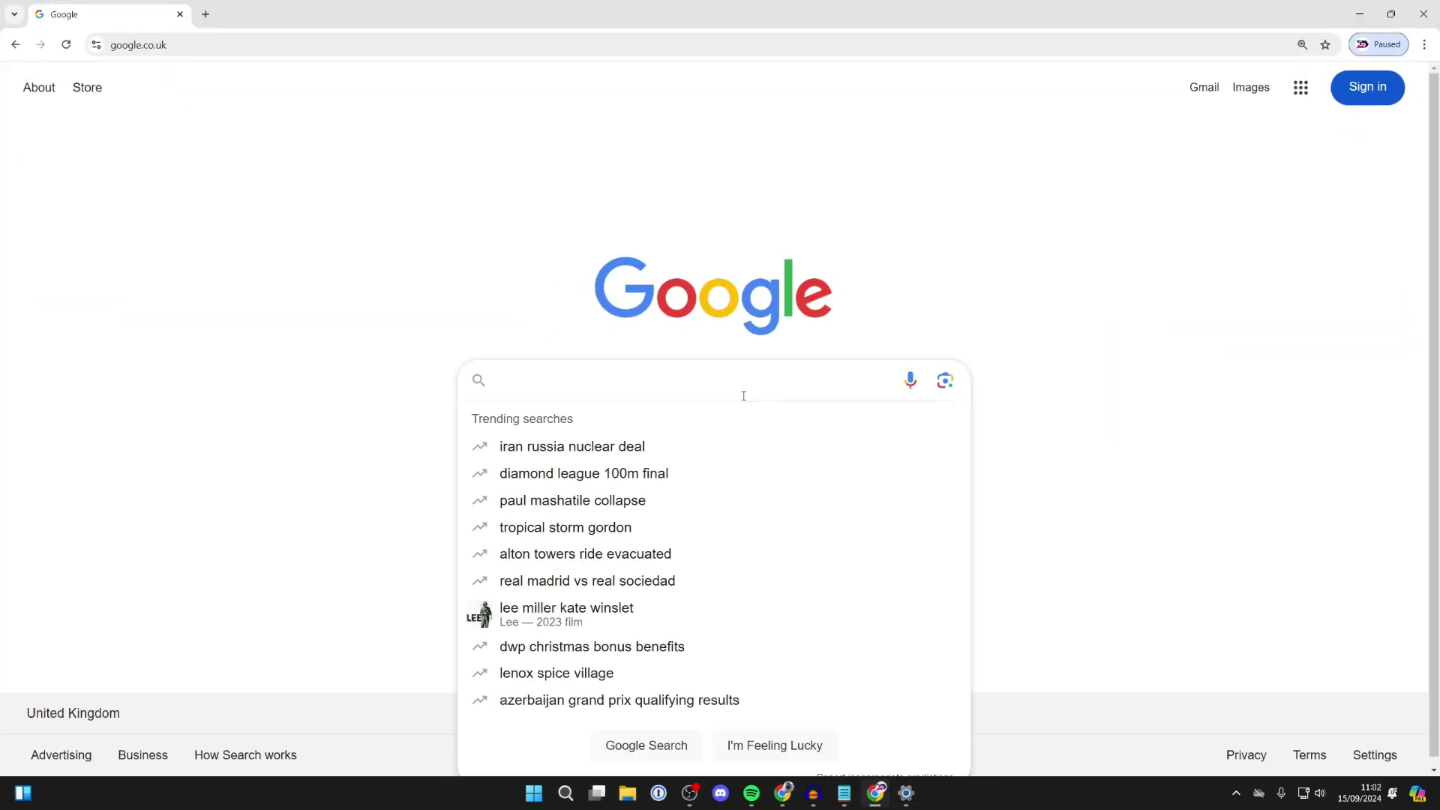
type("nvidia")
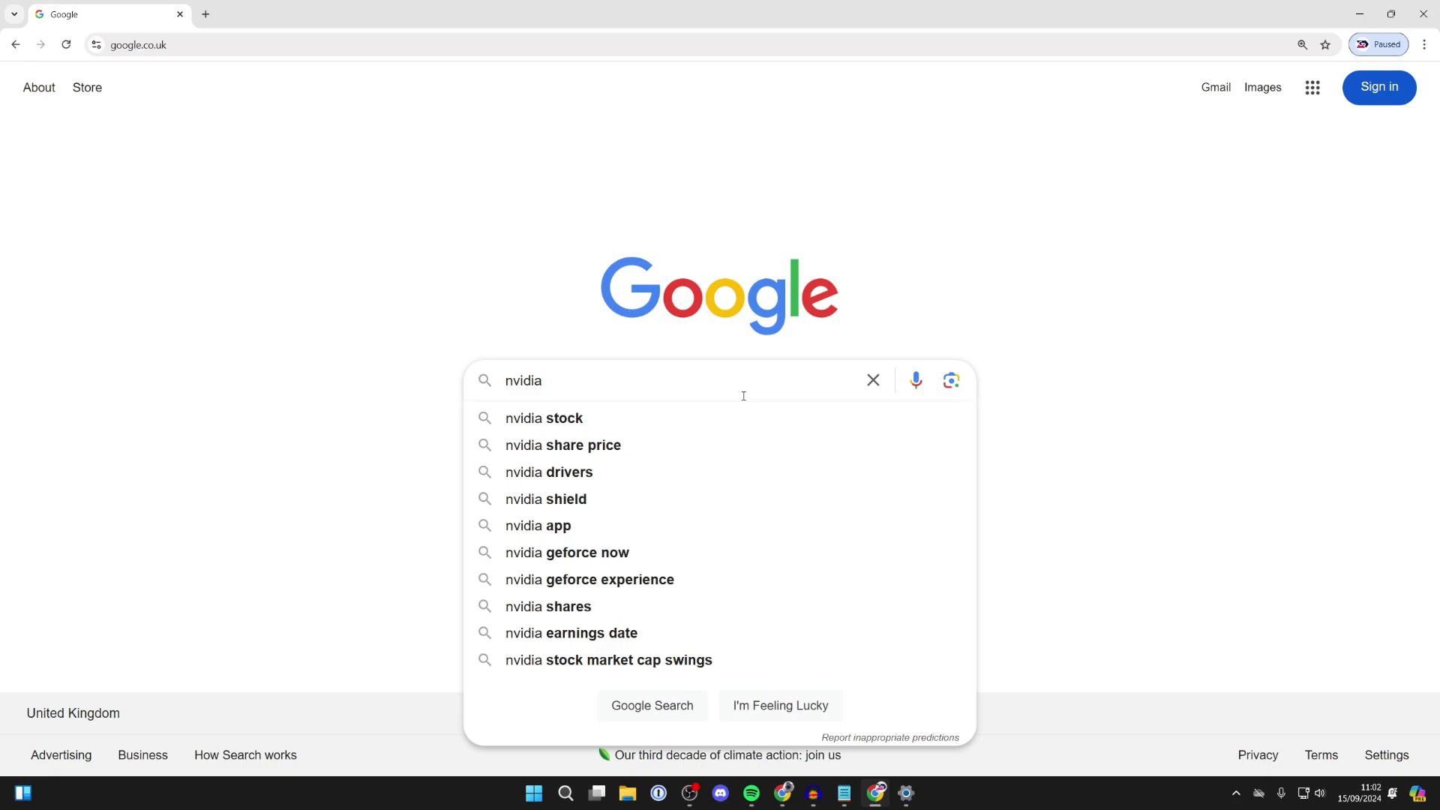
key("Down")
key("Down")
key("Down")
key("Return")
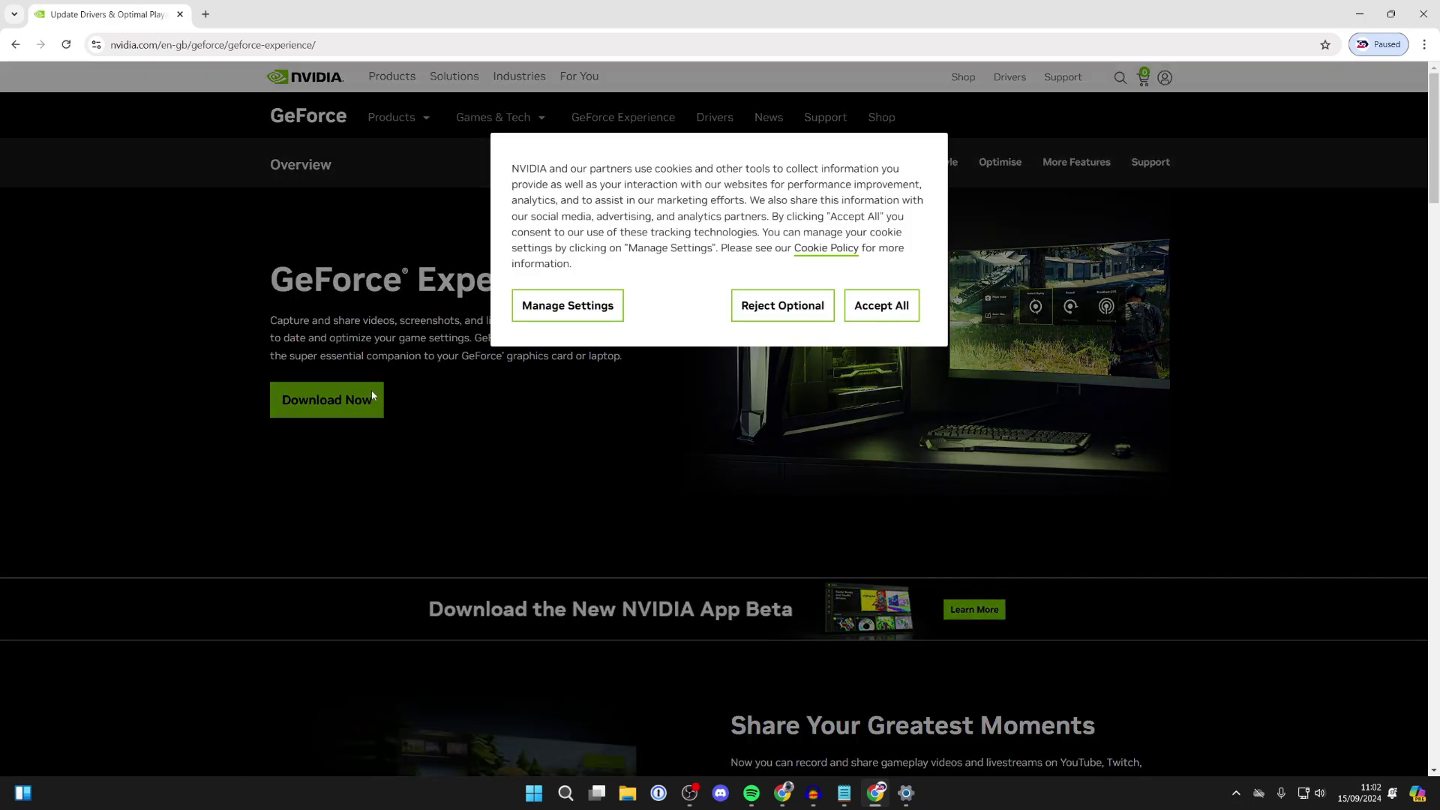
left_click(880, 306)
left_click(327, 400)
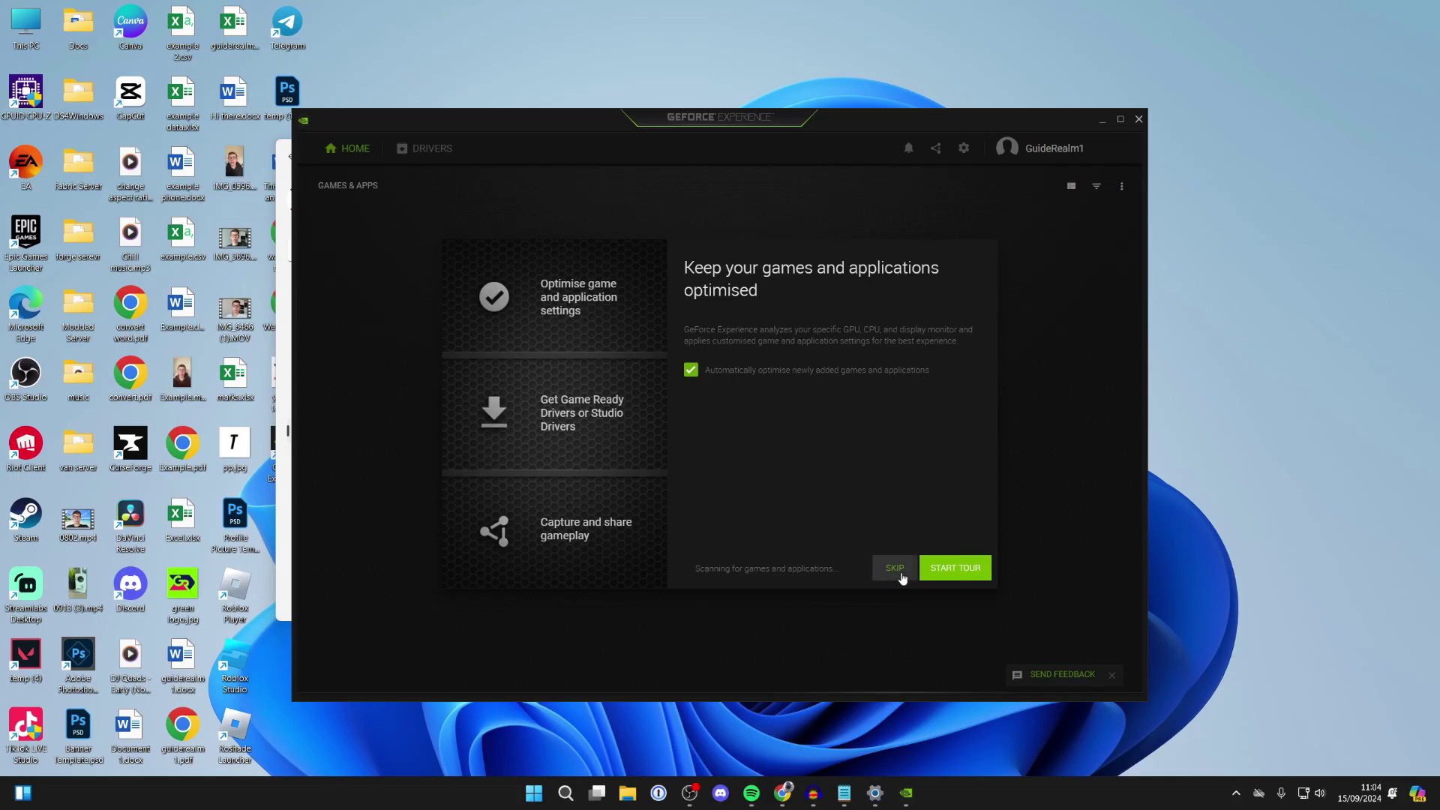
Step: Skip the welcome tour and view the Drivers page offering NVIDIA Studio Driver 560.81
left_click(896, 566)
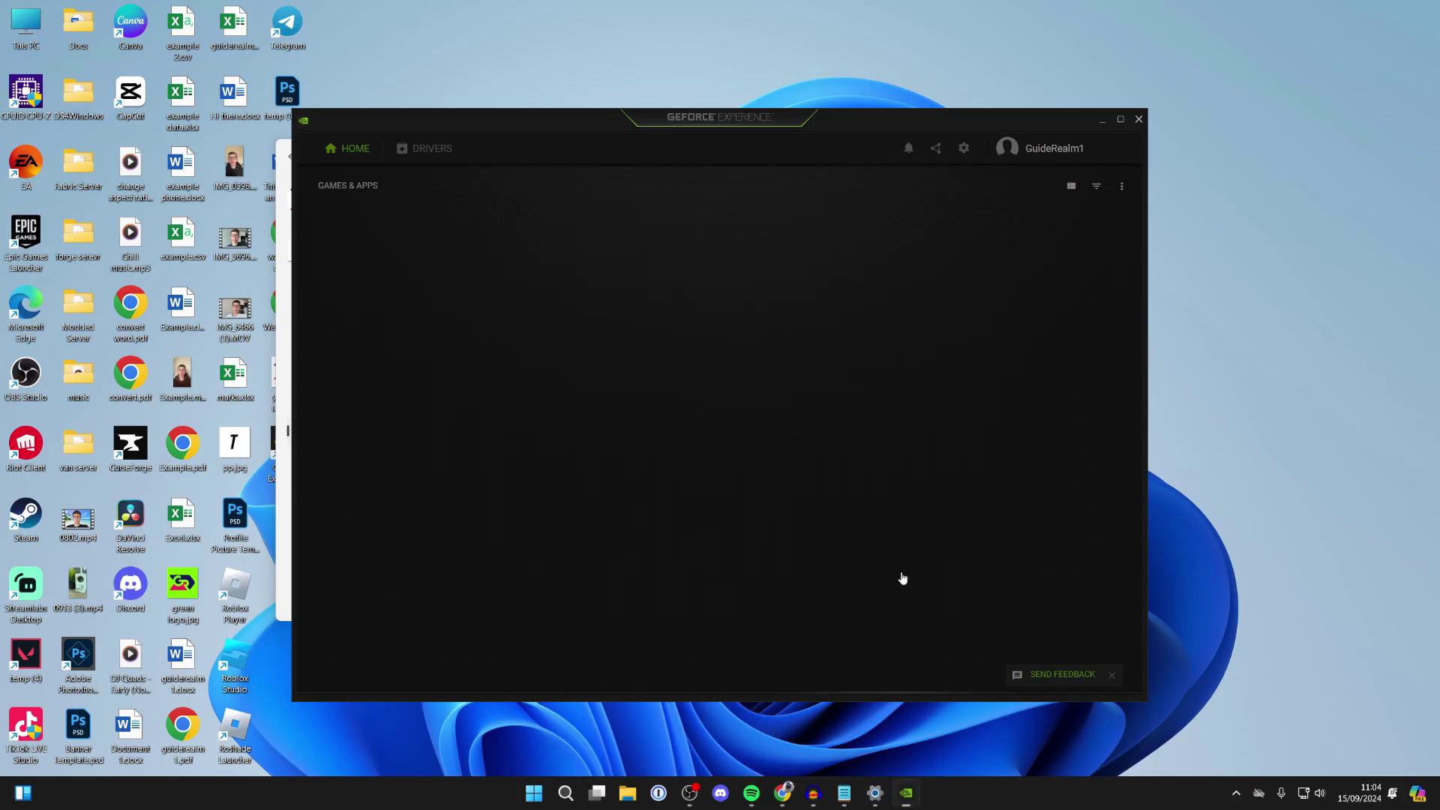
left_click(424, 147)
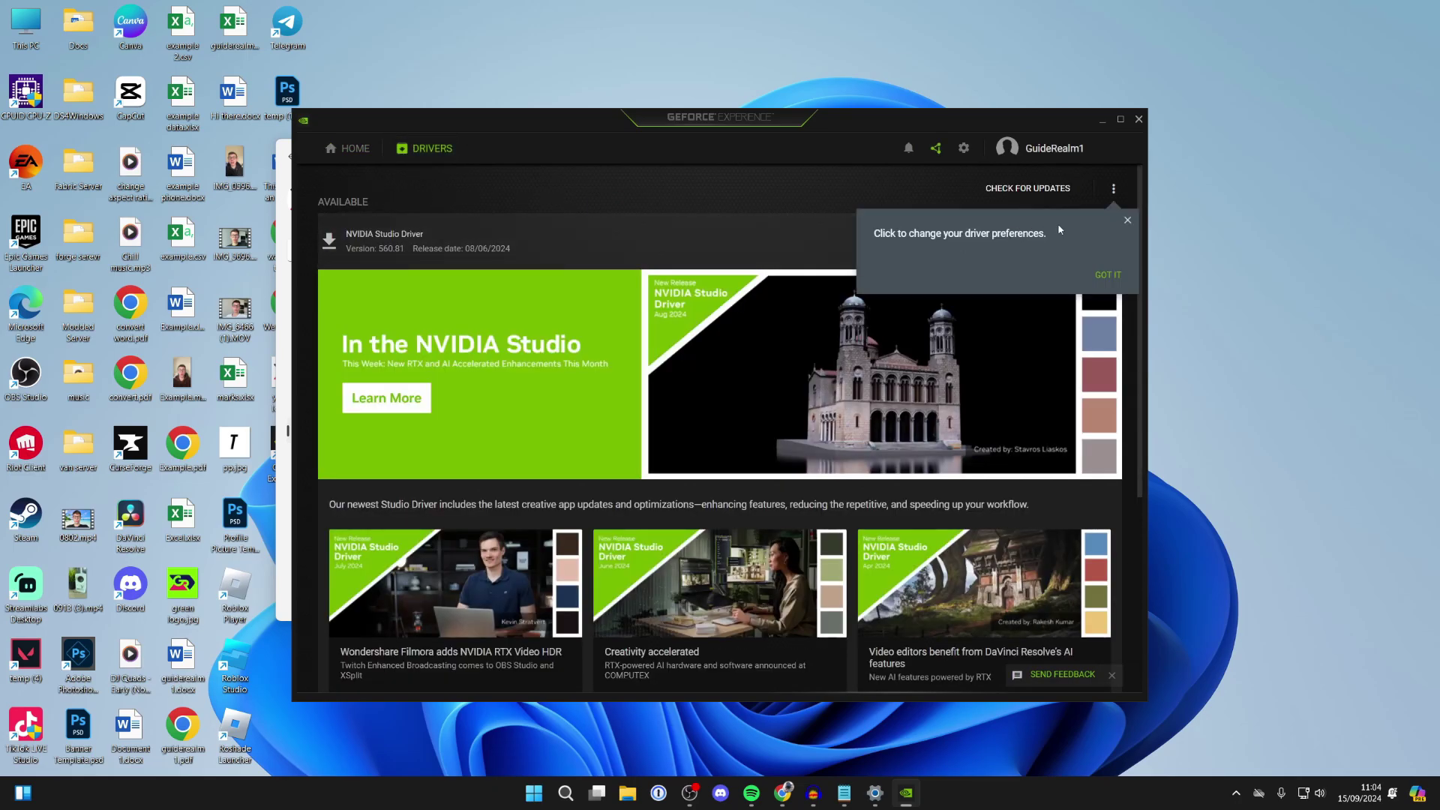
left_click(1128, 221)
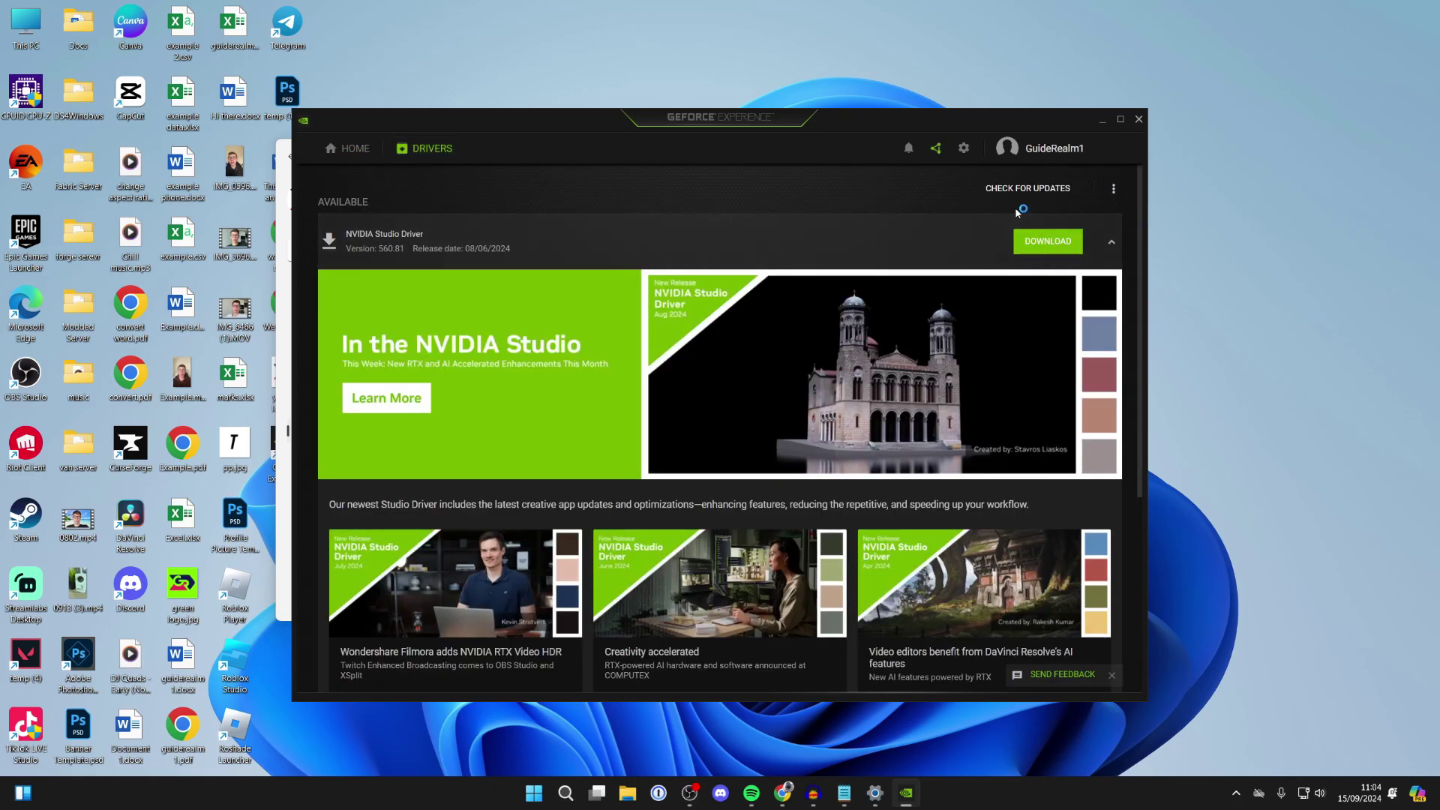